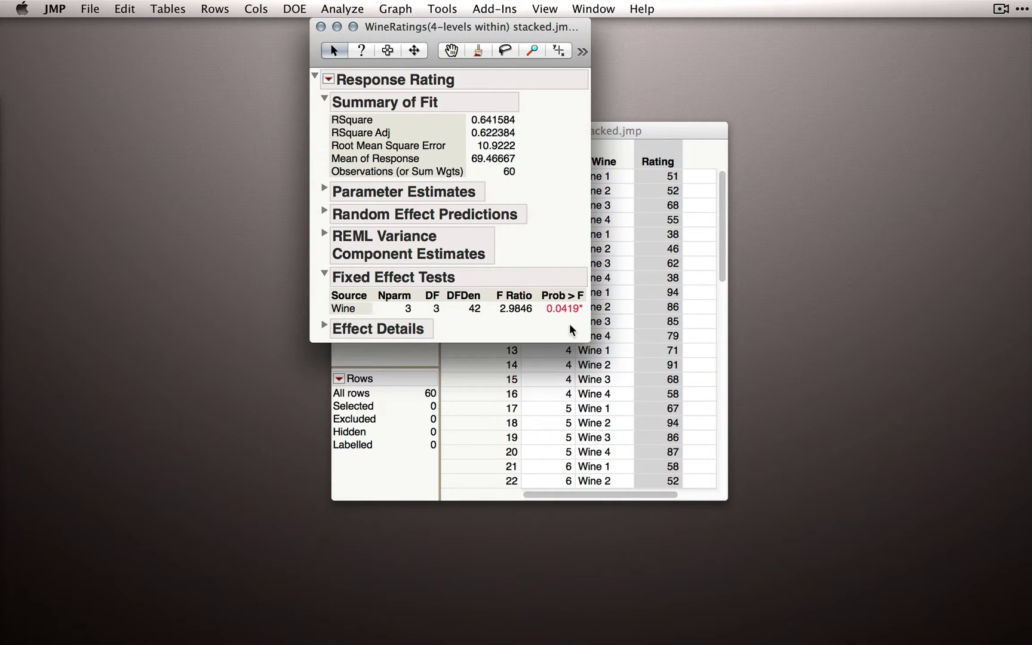
Step: Start a Fit Model specification with Rating as response and Judge and Wine as effects
{"action": "left_click", "coordinate": [342, 9]}
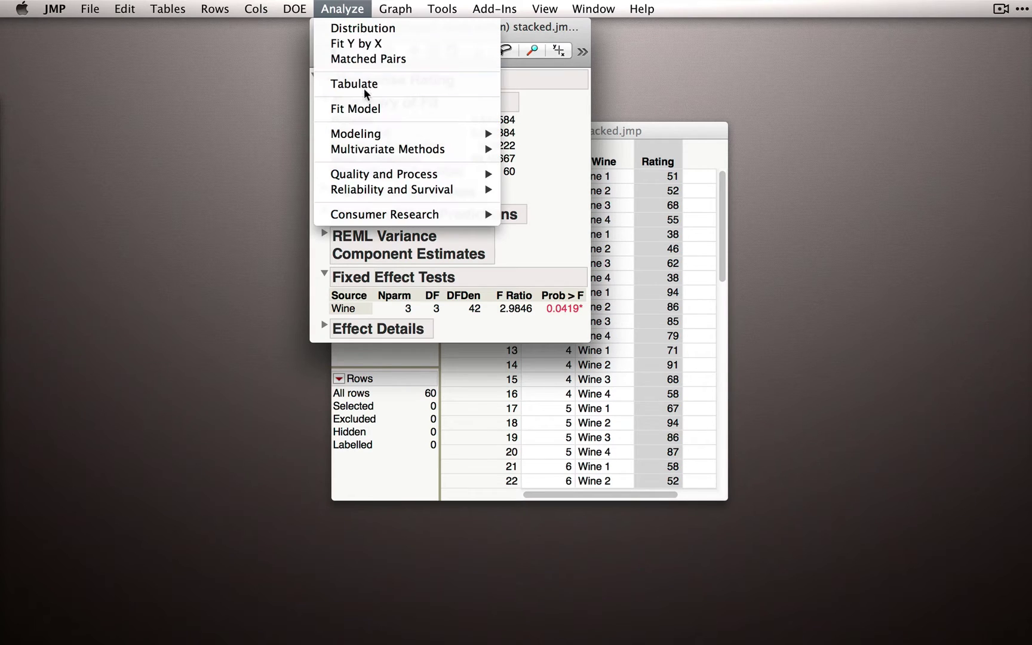
{"action": "left_click", "coordinate": [372, 110]}
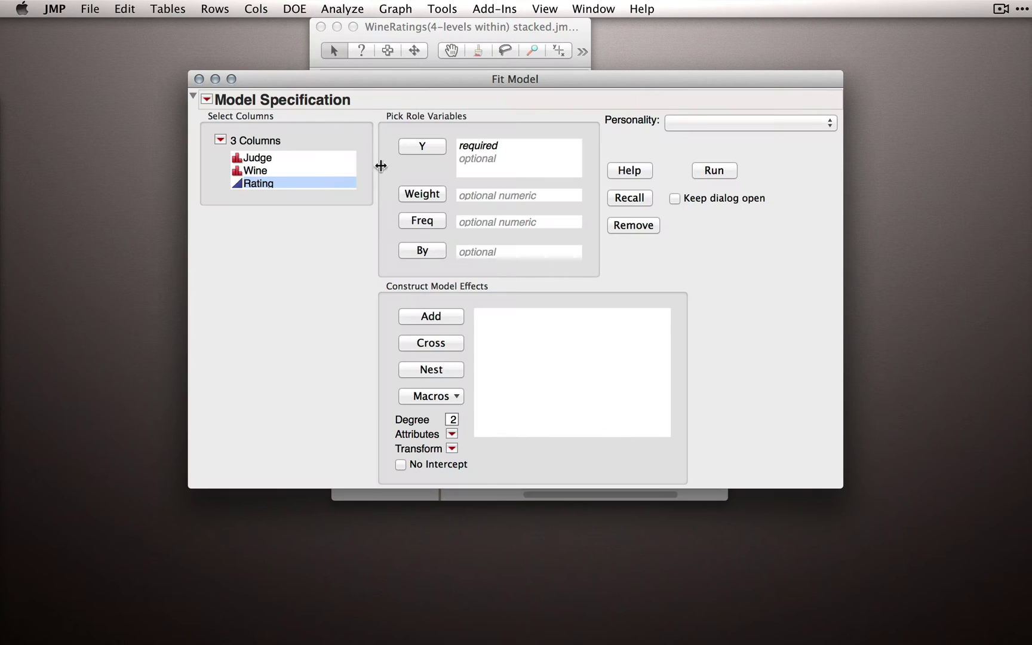
{"action": "left_click", "coordinate": [428, 149]}
{"action": "left_click_drag", "start_coordinate": [270, 159], "coordinate": [274, 170]}
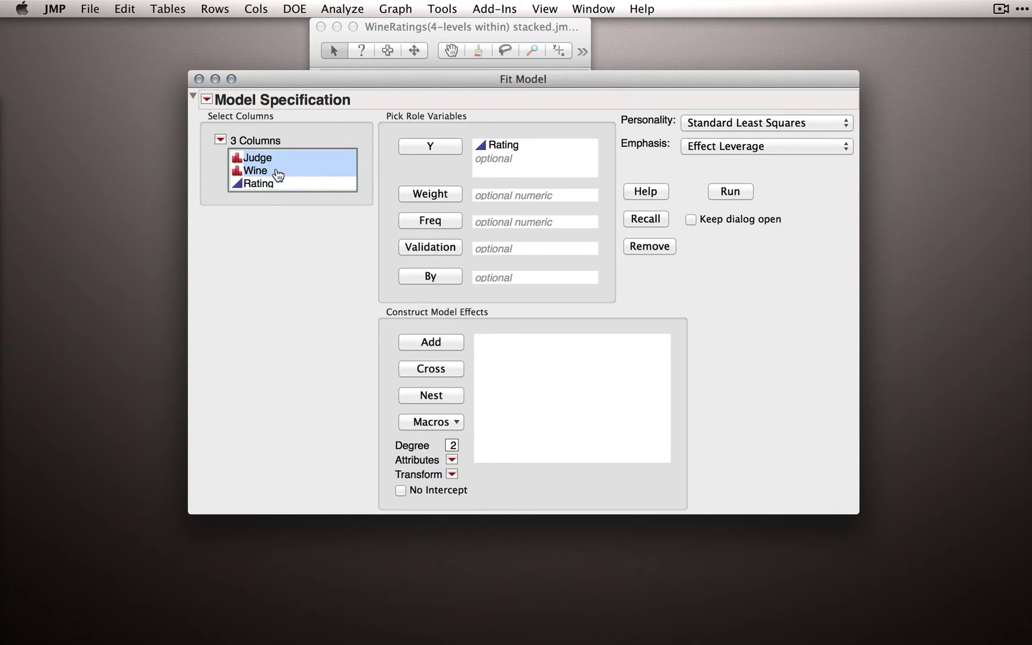
{"action": "left_click", "coordinate": [450, 343]}
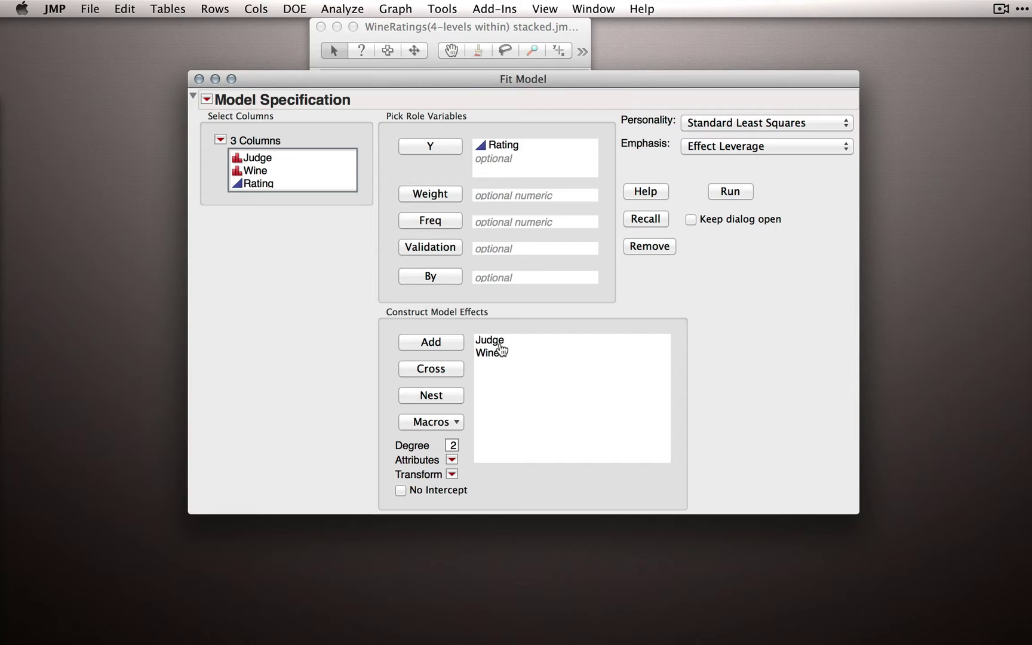
Step: Mark Judge as a random effect, choose Minimal Report emphasis, then close without running
{"action": "left_click", "coordinate": [496, 341]}
{"action": "left_click", "coordinate": [452, 462]}
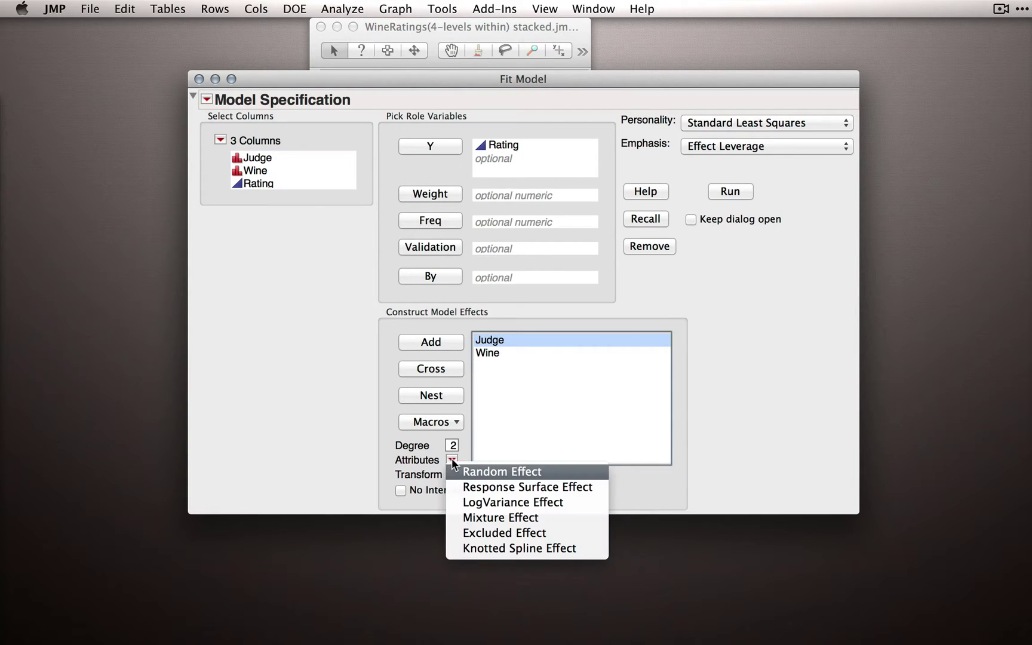
{"action": "left_click", "coordinate": [537, 472]}
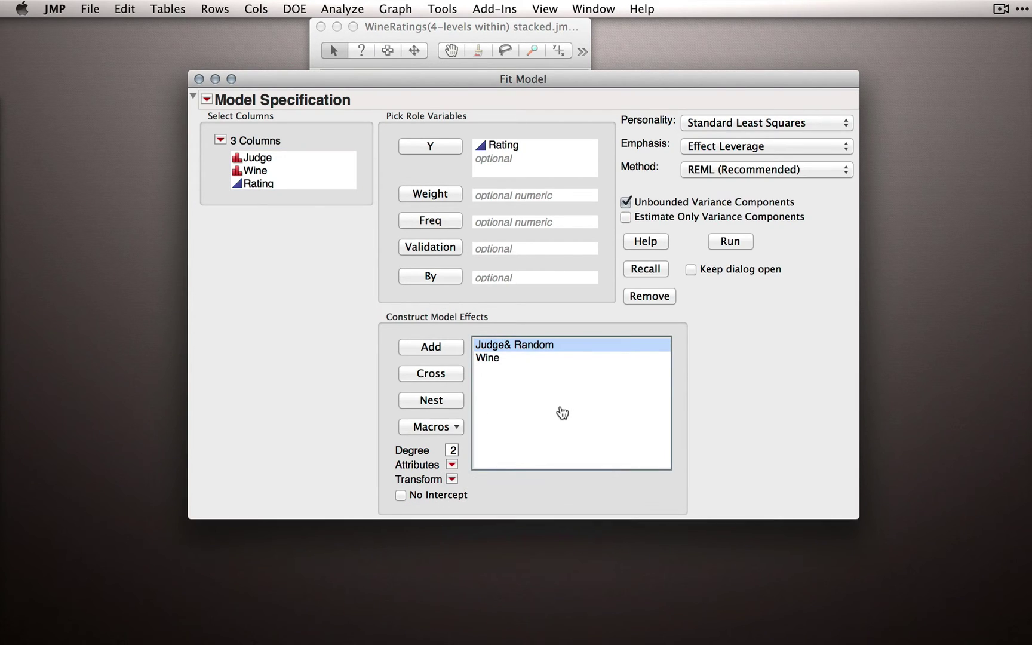
{"action": "left_click", "coordinate": [706, 147]}
{"action": "left_click", "coordinate": [709, 176]}
{"action": "left_click", "coordinate": [199, 79]}
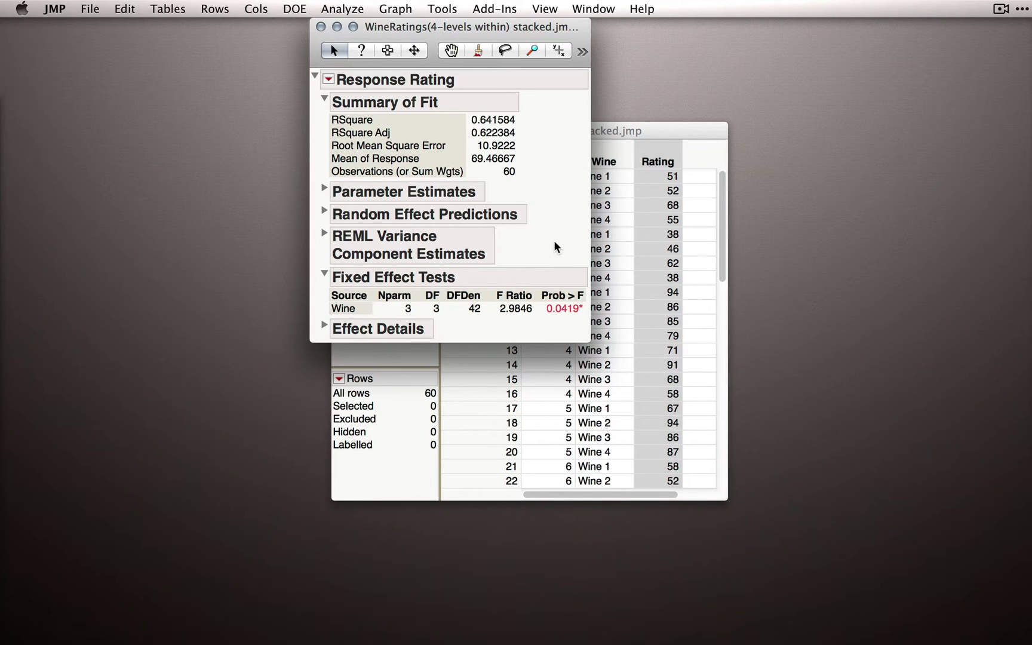
Step: Look up the Full Factorial Repeated Measures ANOVA Add-In page in the browser, then close it
{"action": "left_click", "coordinate": [566, 620]}
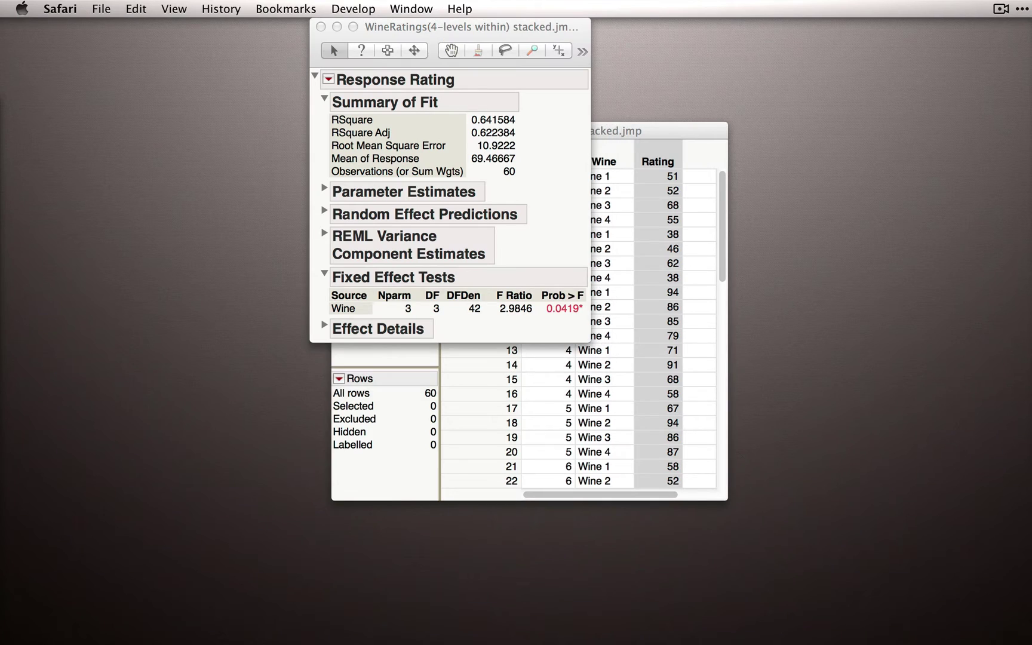
{"action": "left_click_drag", "start_coordinate": [541, 142], "coordinate": [514, 35]}
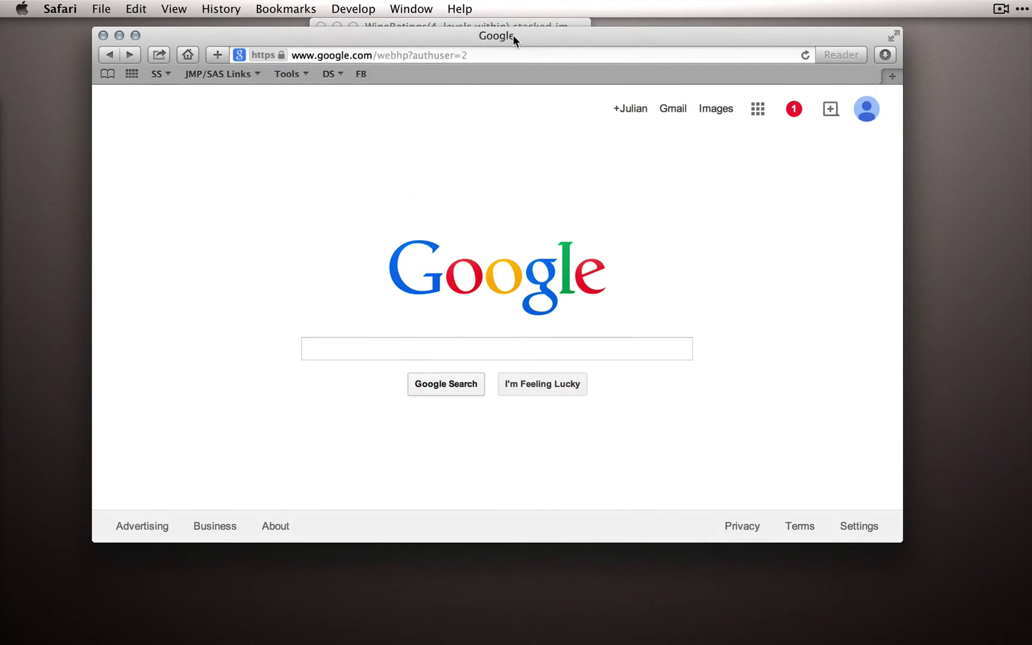
{"action": "right_click", "coordinate": [402, 344]}
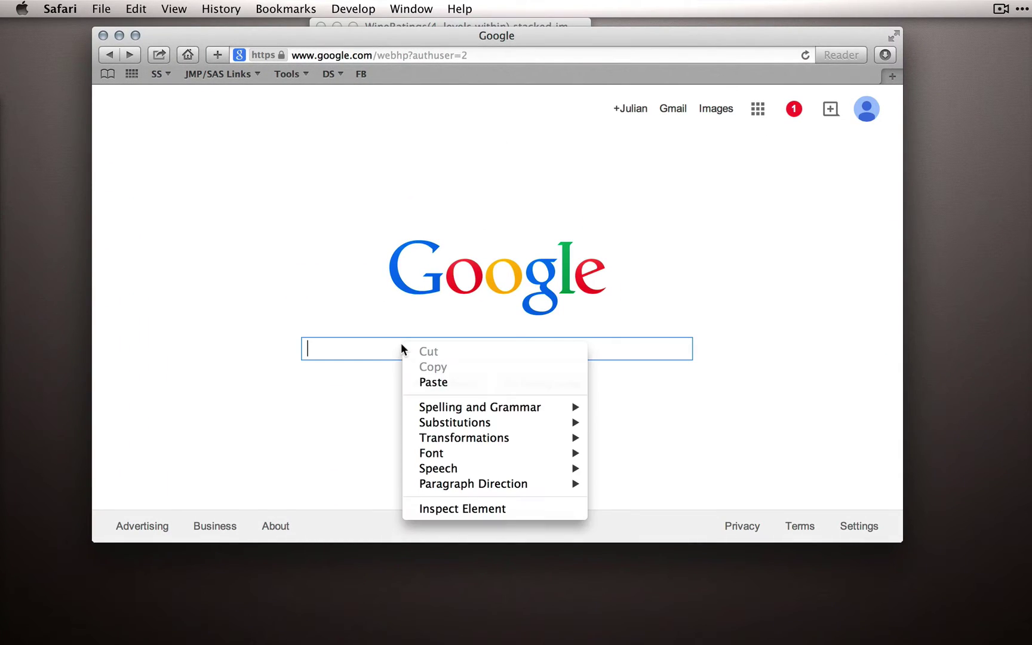
{"action": "left_click", "coordinate": [433, 383]}
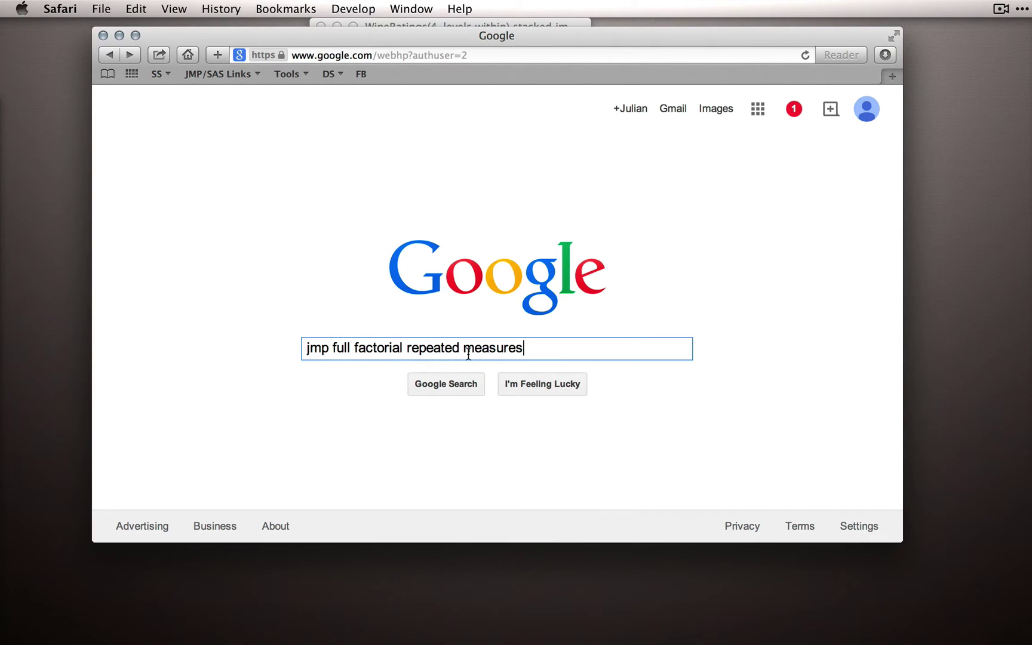
{"action": "left_click", "coordinate": [465, 388]}
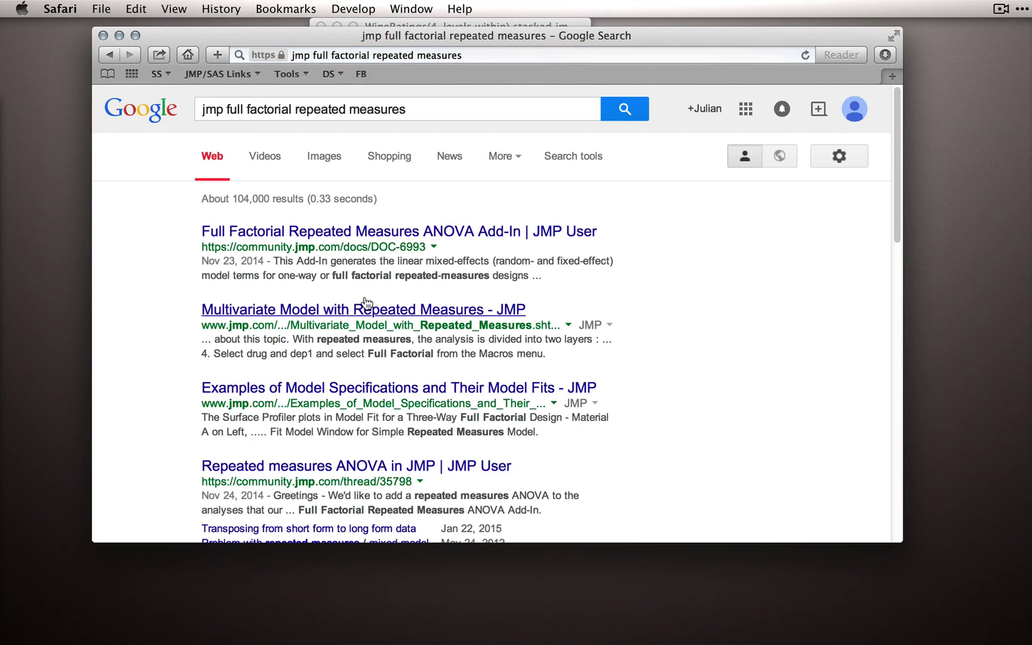
{"action": "left_click", "coordinate": [466, 238]}
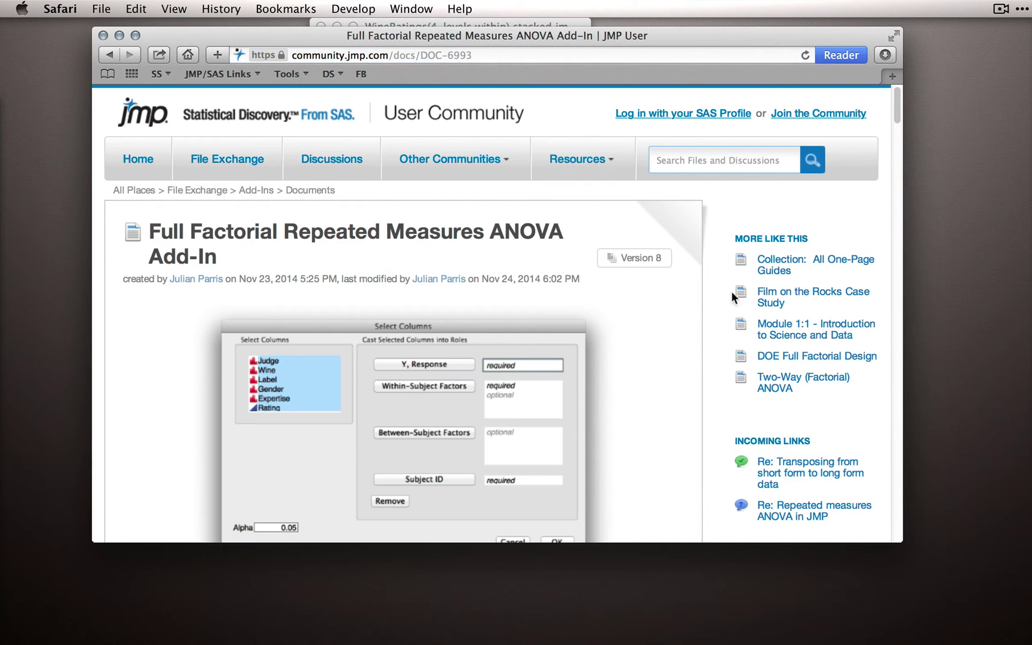
{"action": "left_click_drag", "start_coordinate": [896, 105], "coordinate": [702, 116]}
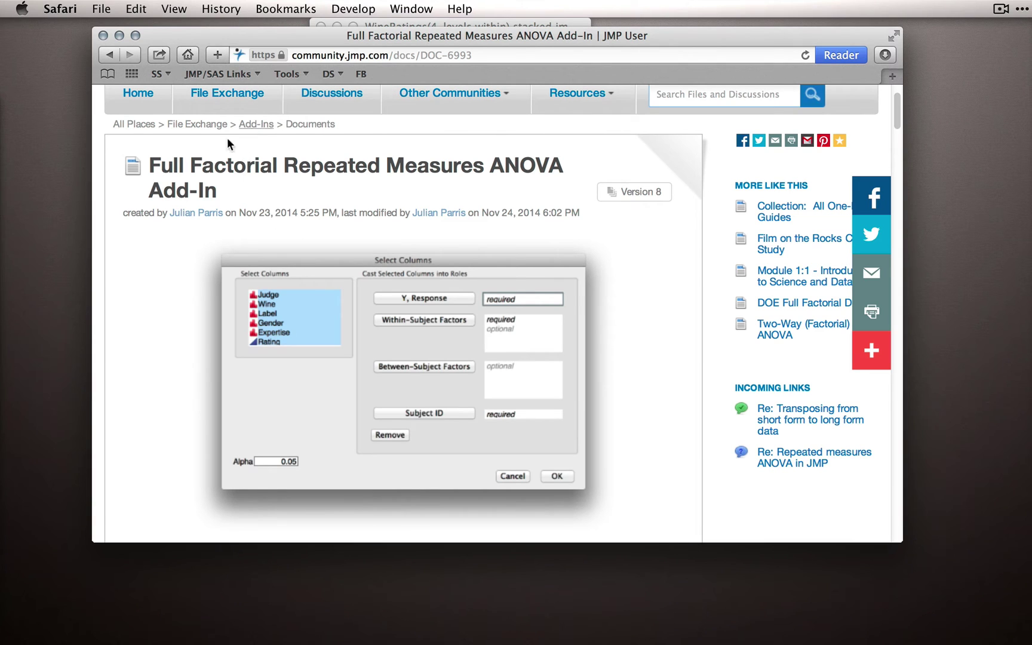
{"action": "left_click", "coordinate": [102, 35]}
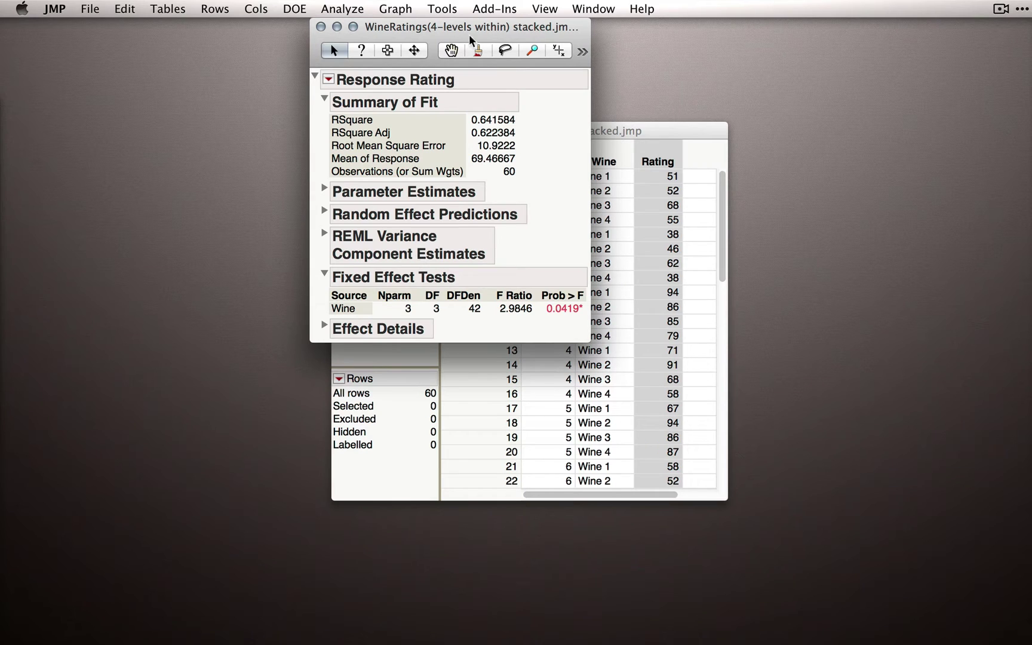
Step: Launch the Full-Factorial Design (Mixed-Model) add-in from the Add-Ins menu
{"action": "left_click", "coordinate": [485, 11]}
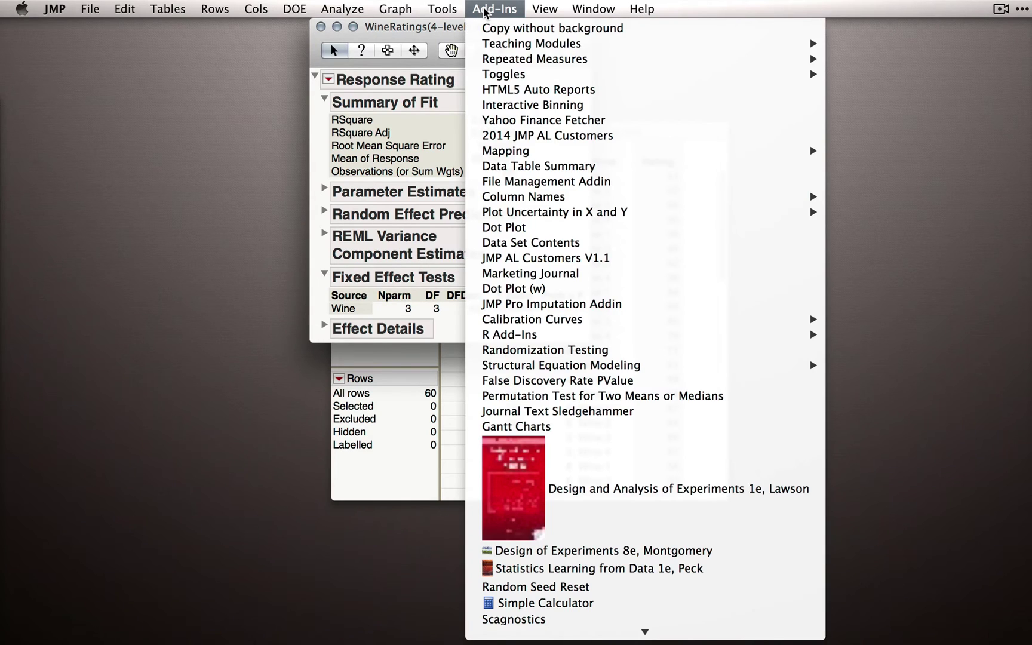
{"action": "mouse_move", "coordinate": [506, 60]}
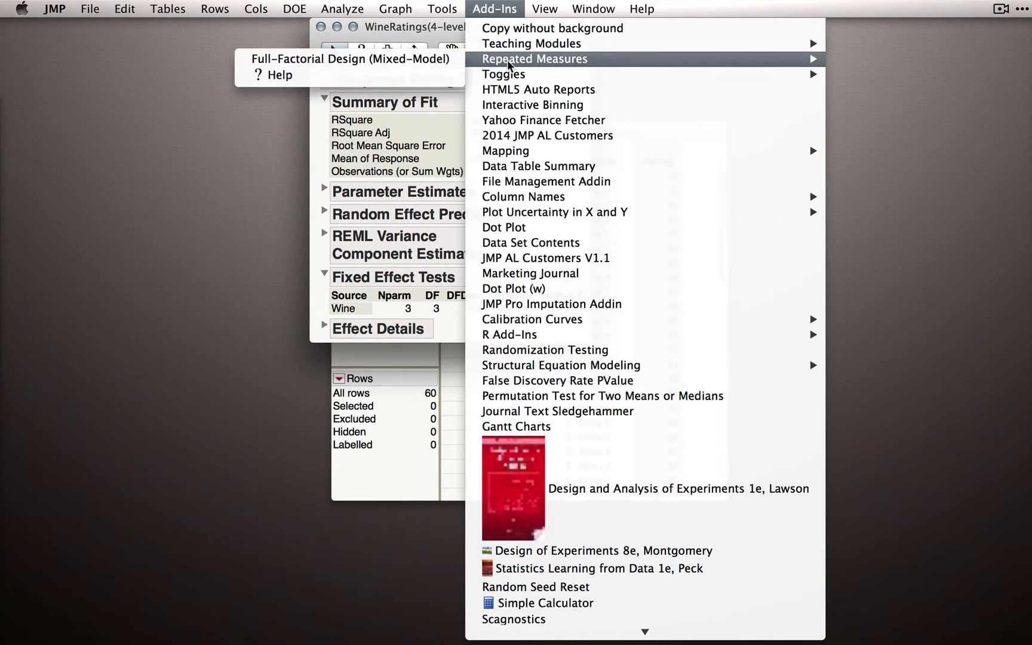
{"action": "left_click", "coordinate": [372, 60]}
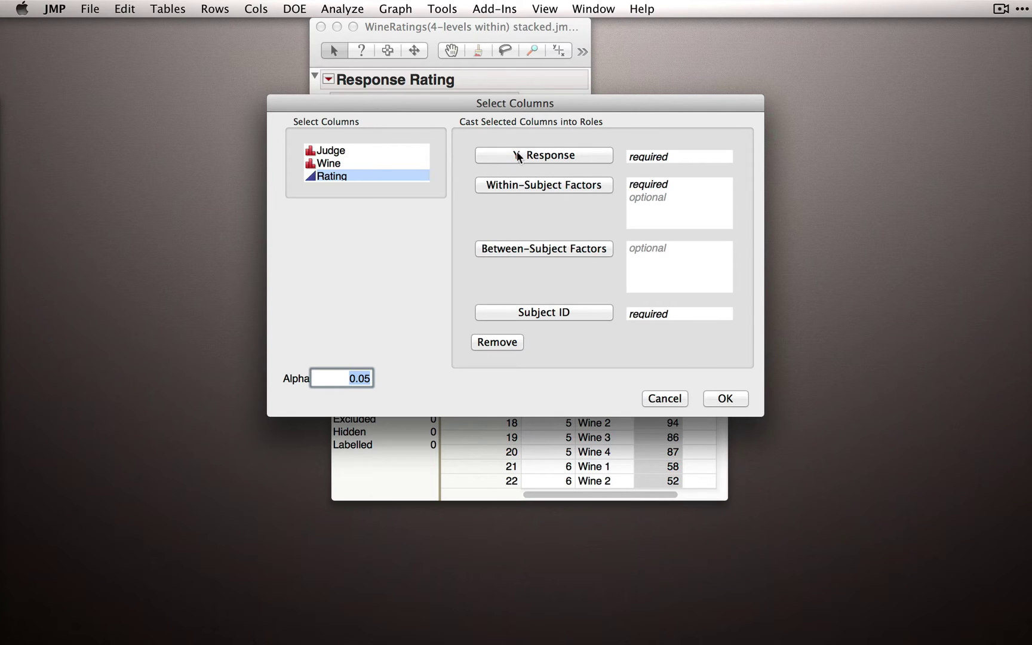
Step: Assign Rating to Y, Response, Wine to Within-Subject Factors, and Judge to Subject ID
{"action": "left_click", "coordinate": [538, 156]}
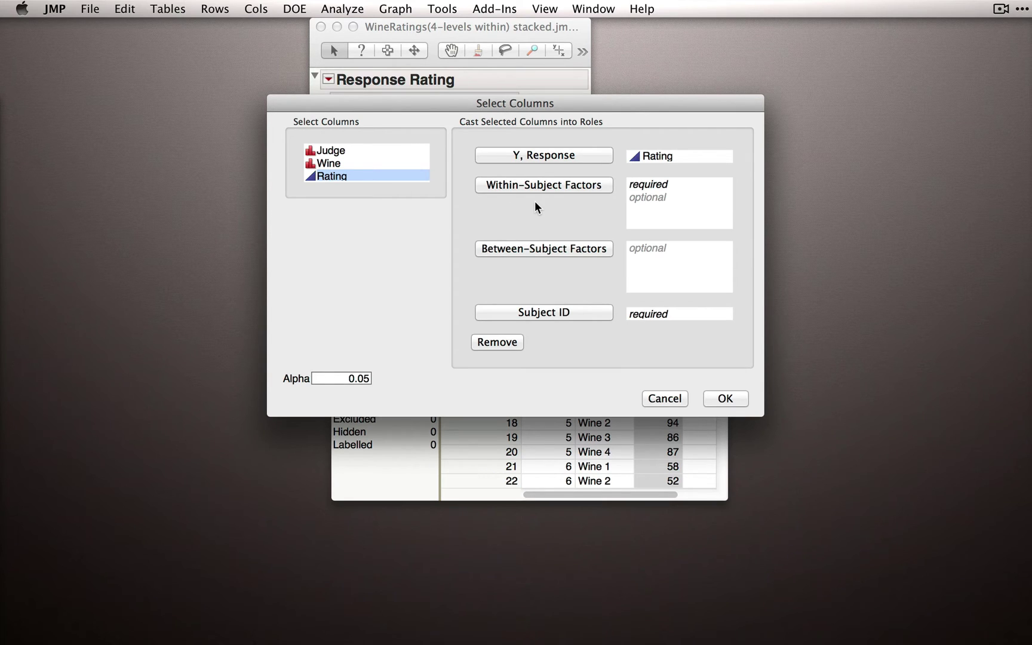
{"action": "left_click", "coordinate": [336, 165]}
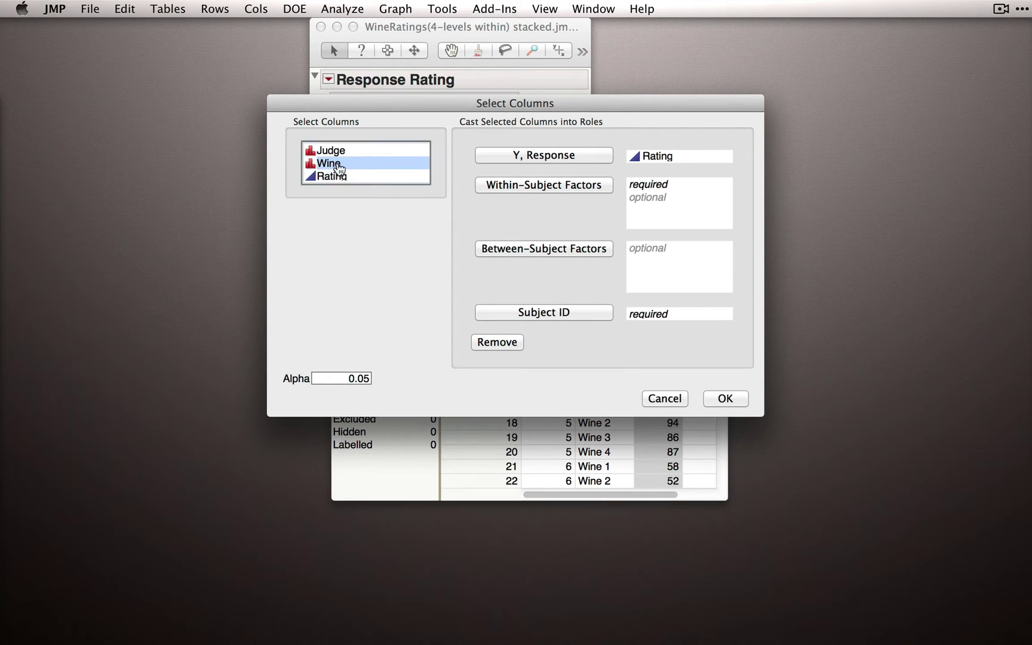
{"action": "left_click", "coordinate": [529, 187]}
{"action": "left_click", "coordinate": [325, 153]}
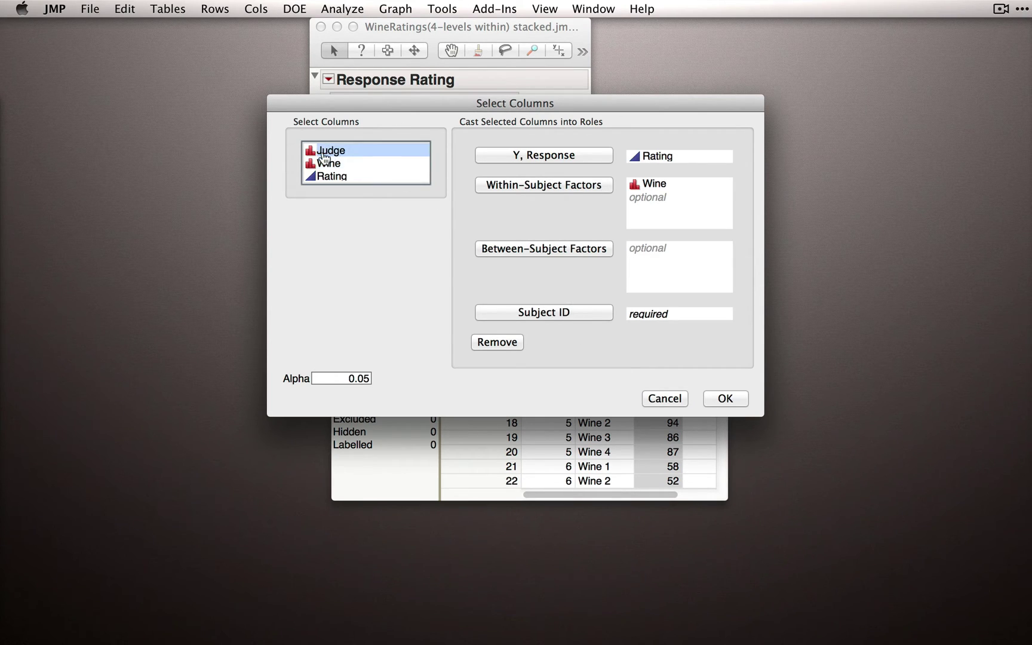
{"action": "left_click", "coordinate": [559, 315]}
Step: Run the add-in fit, place its report beside the manual fit, and compare Effect Details
{"action": "left_click", "coordinate": [726, 399]}
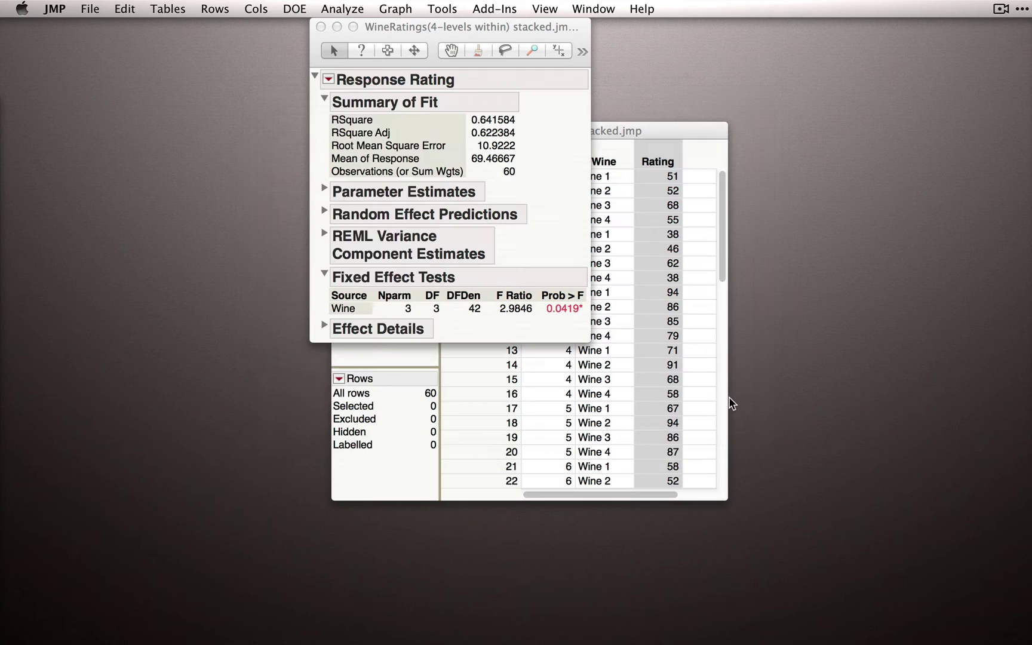
{"action": "left_click_drag", "start_coordinate": [309, 65], "coordinate": [762, 29]}
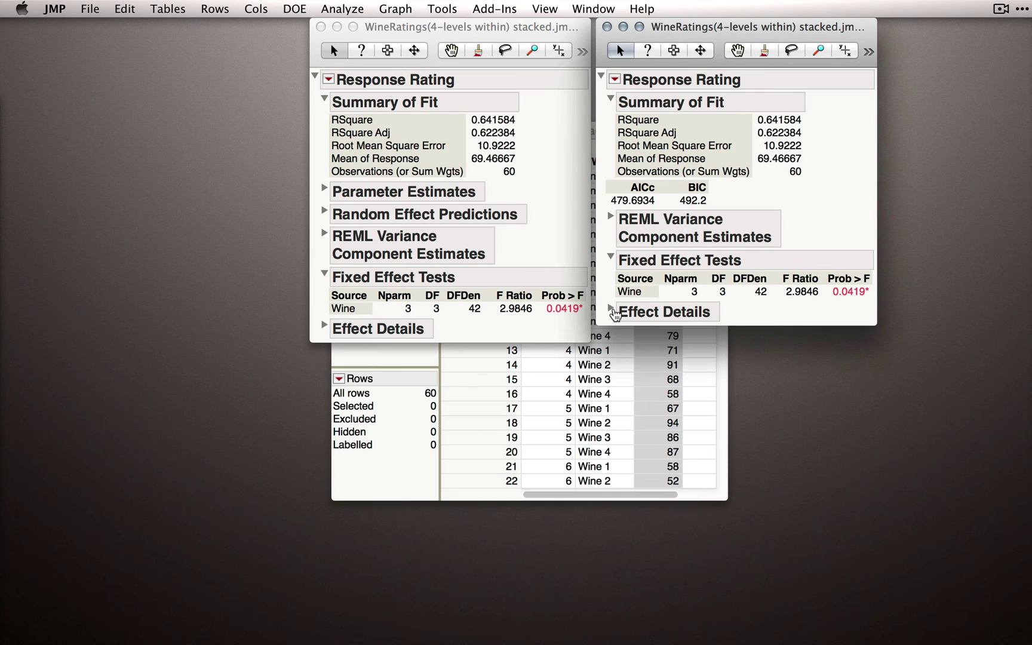
{"action": "left_click", "coordinate": [610, 308]}
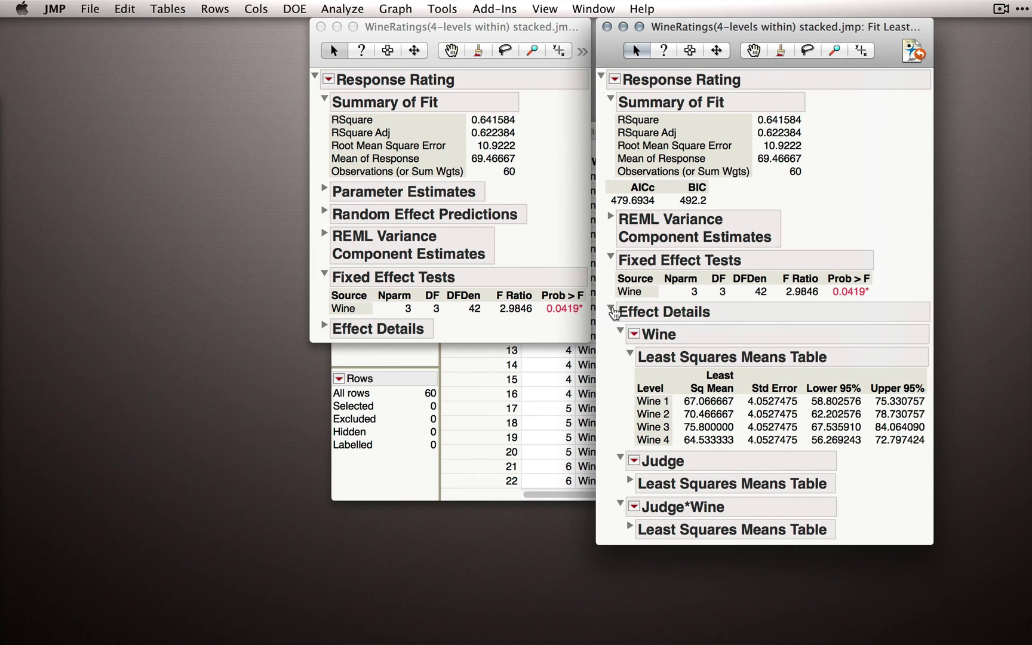
{"action": "left_click", "coordinate": [611, 310]}
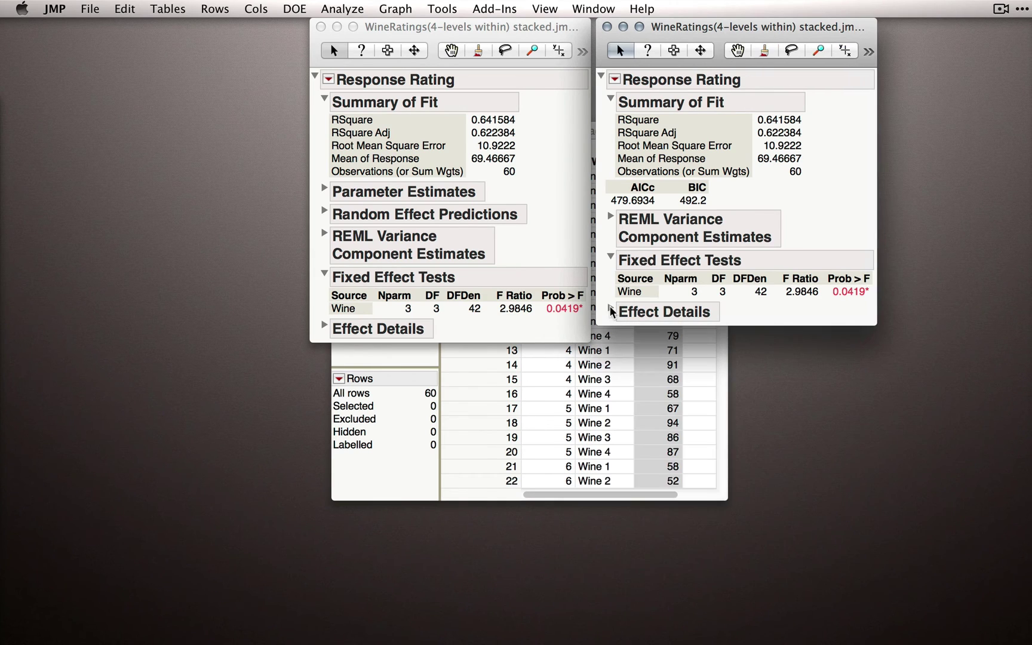